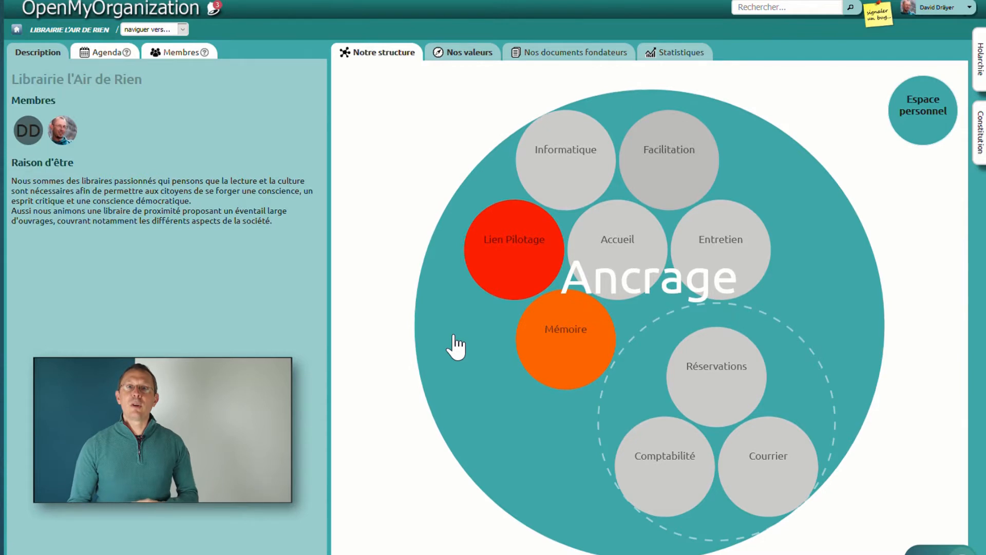
Step: Open the Ancrage circle's agenda and begin adding a meeting
{"action": "left_click", "coordinate": [453, 336]}
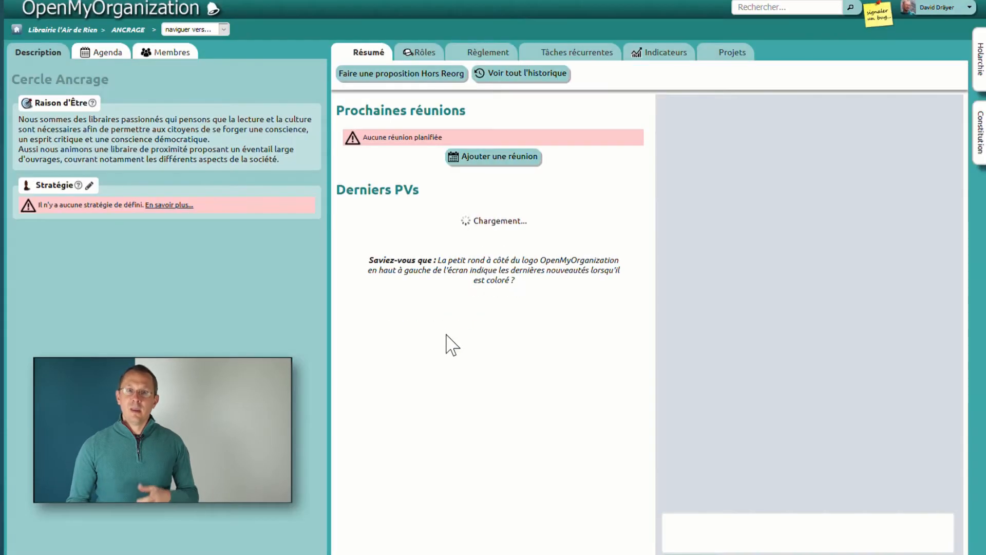
{"action": "left_click", "coordinate": [119, 53]}
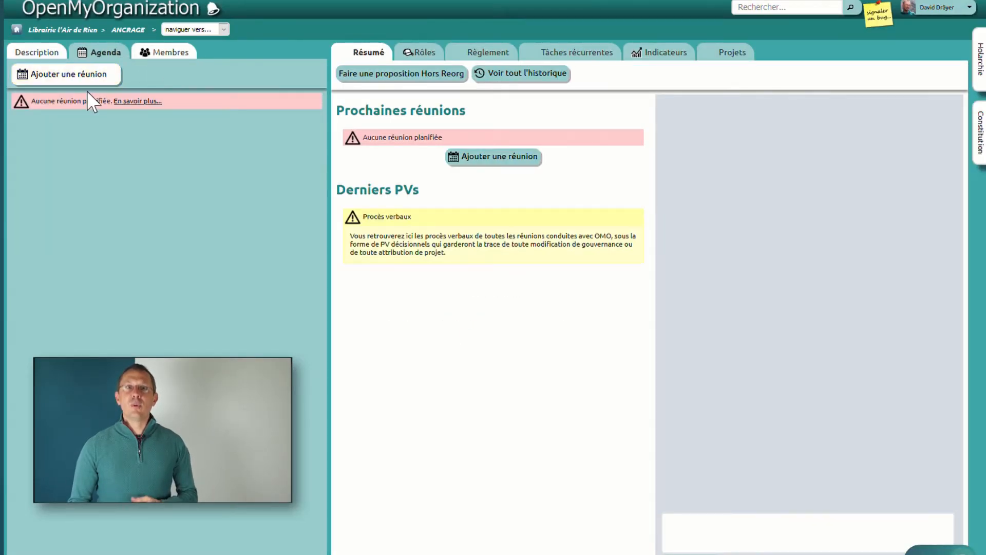
{"action": "left_click", "coordinate": [89, 75]}
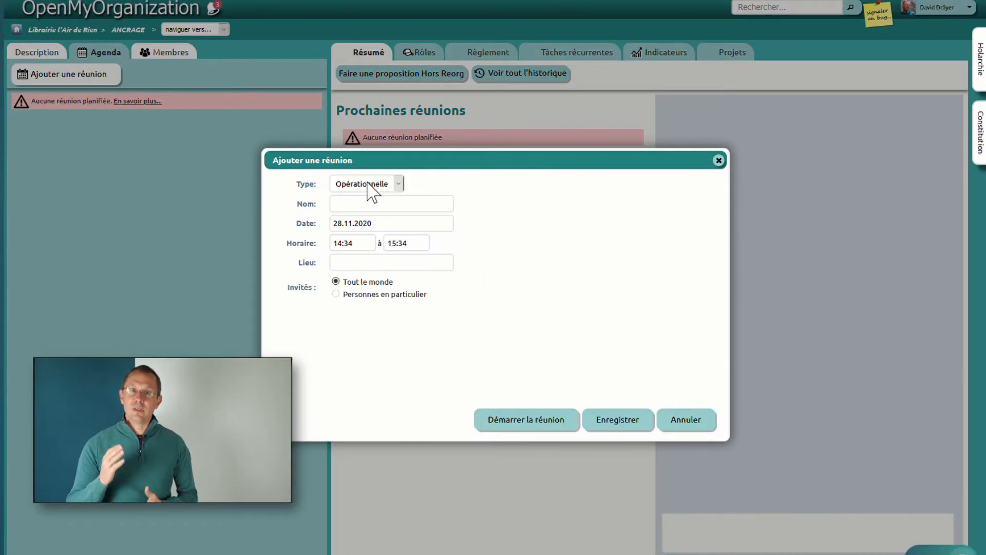
Step: Start a Réorganisation meeting with Zoom as its location
{"action": "left_click", "coordinate": [370, 220]}
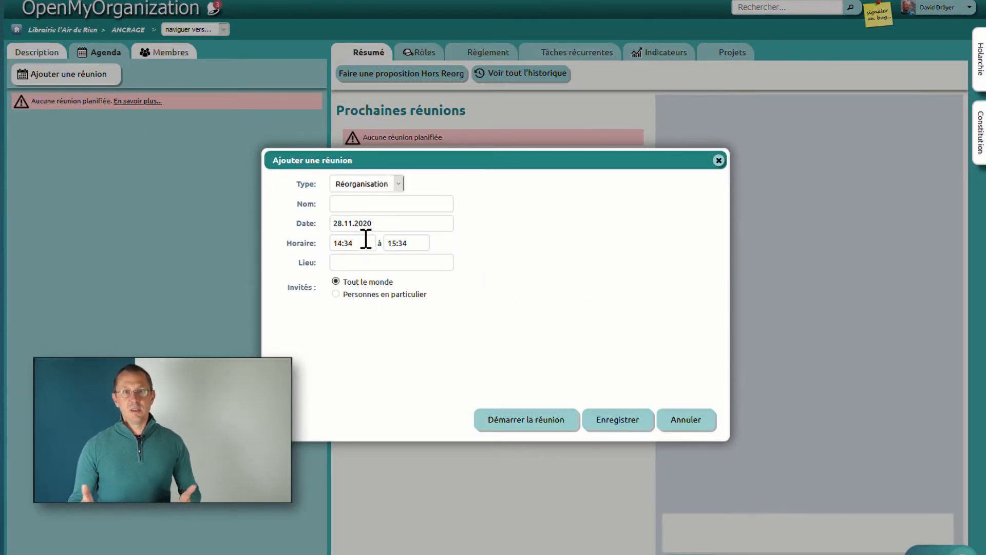
{"action": "left_click", "coordinate": [365, 238]}
{"action": "left_click", "coordinate": [468, 330]}
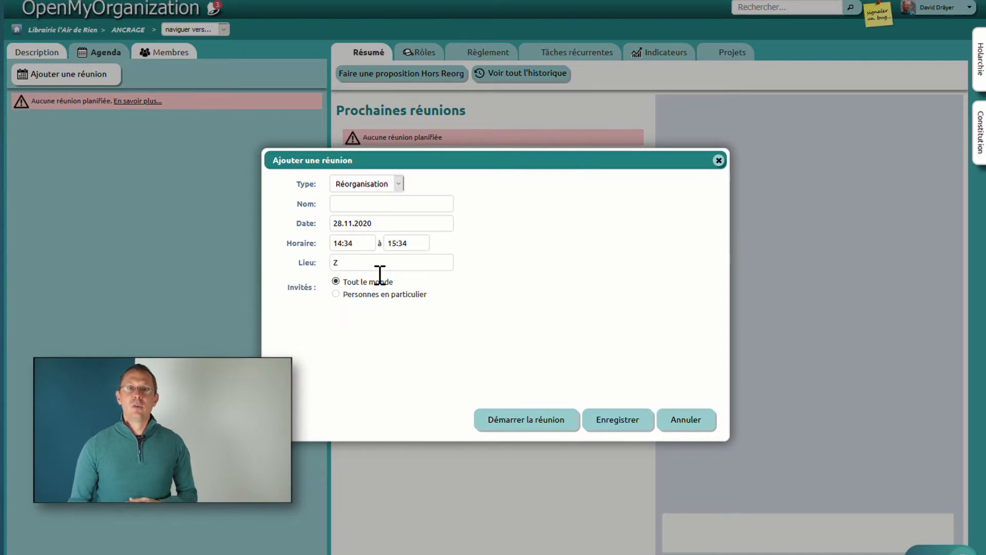
{"action": "left_click", "coordinate": [546, 425]}
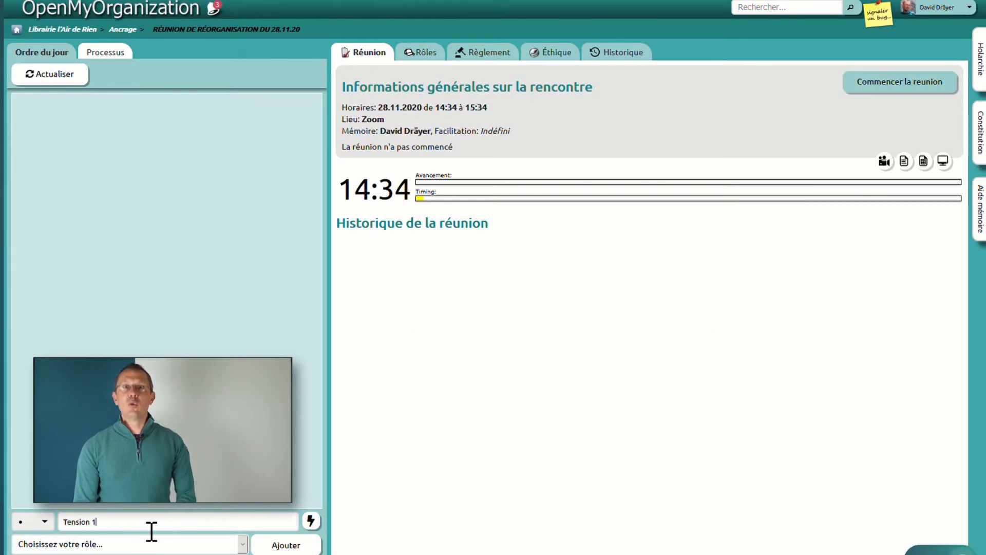
Step: Add Tension 1 and Tension 2 to the agenda and start the meeting
{"action": "left_click", "coordinate": [280, 545]}
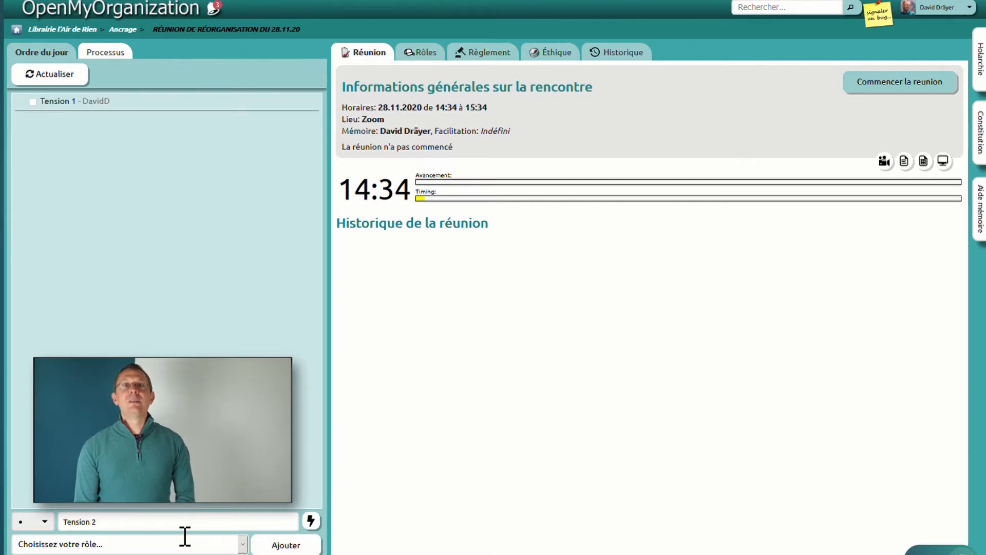
{"action": "left_click", "coordinate": [286, 545]}
{"action": "left_click", "coordinate": [925, 81]}
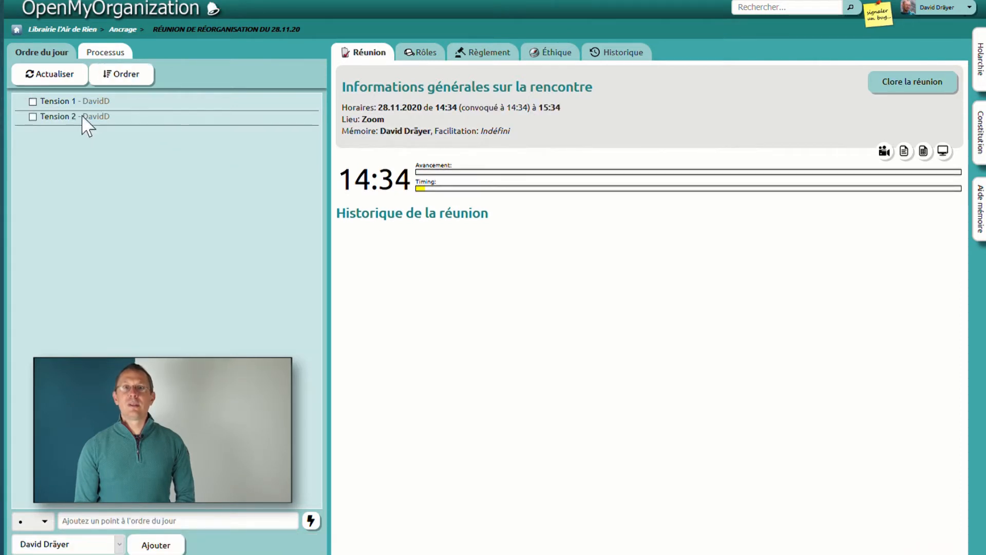
Step: Open Tension 1 and propose adding a role named Nouveau rôle, reviewing the proposal summary
{"action": "left_click", "coordinate": [61, 101]}
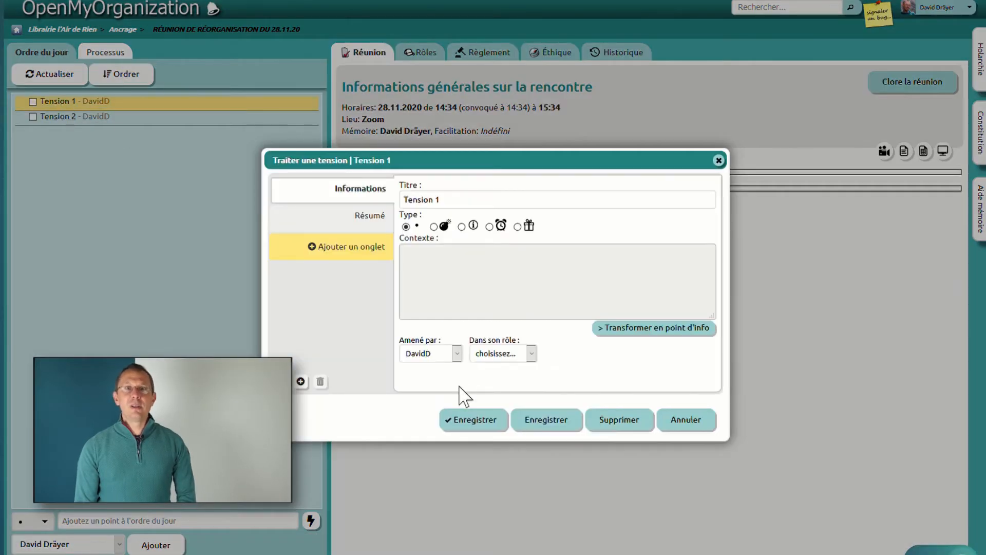
{"action": "left_click", "coordinate": [301, 381]}
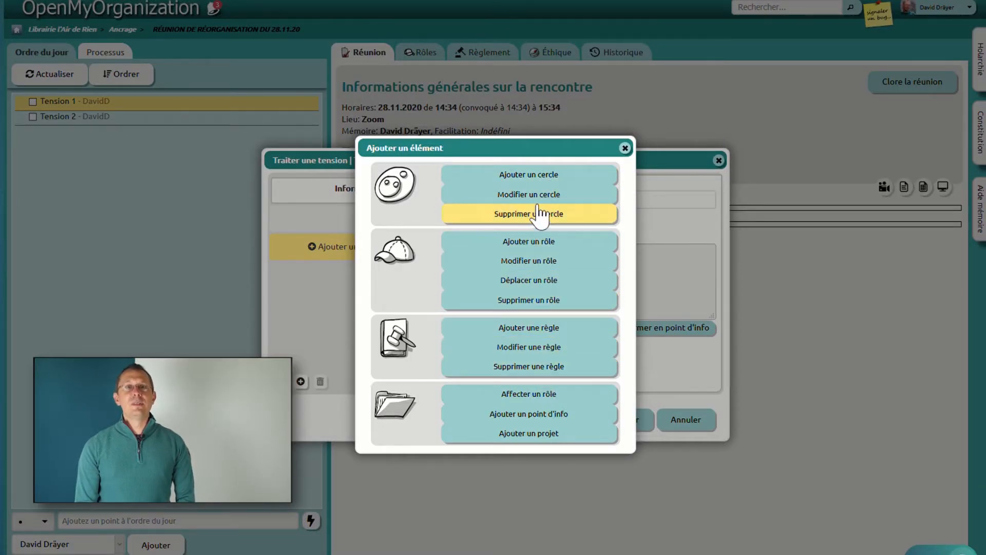
{"action": "left_click", "coordinate": [506, 242]}
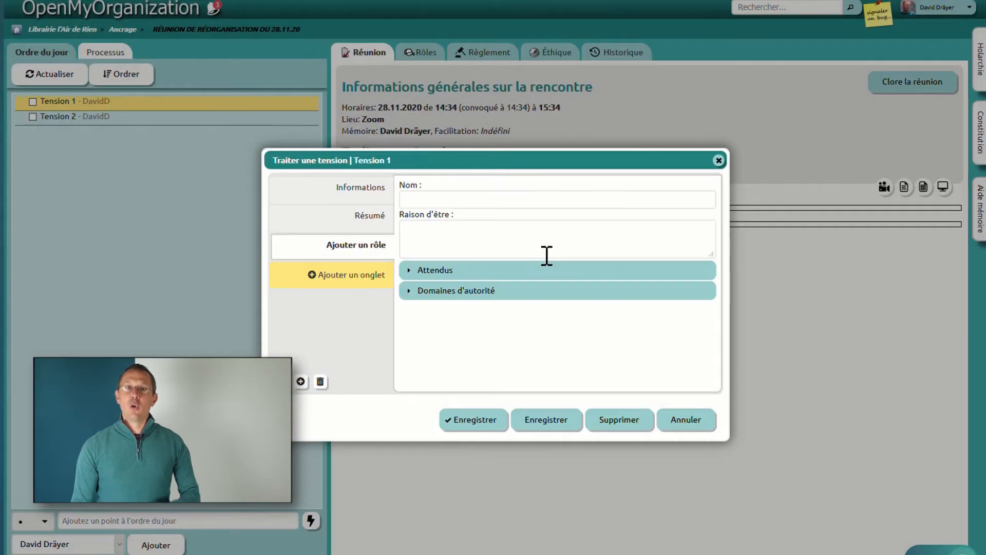
{"action": "type", "text": "Nouveau rôle"}
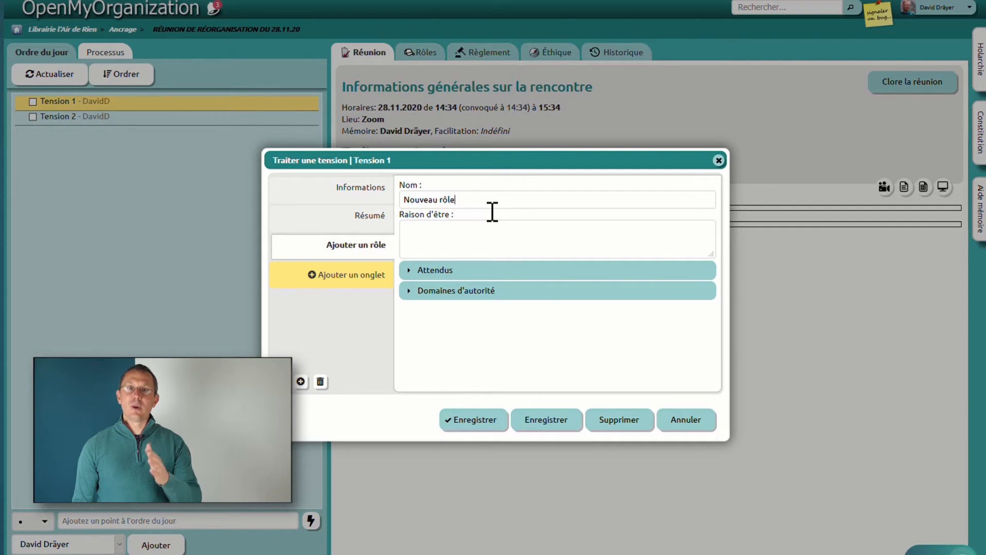
{"action": "left_click", "coordinate": [380, 226]}
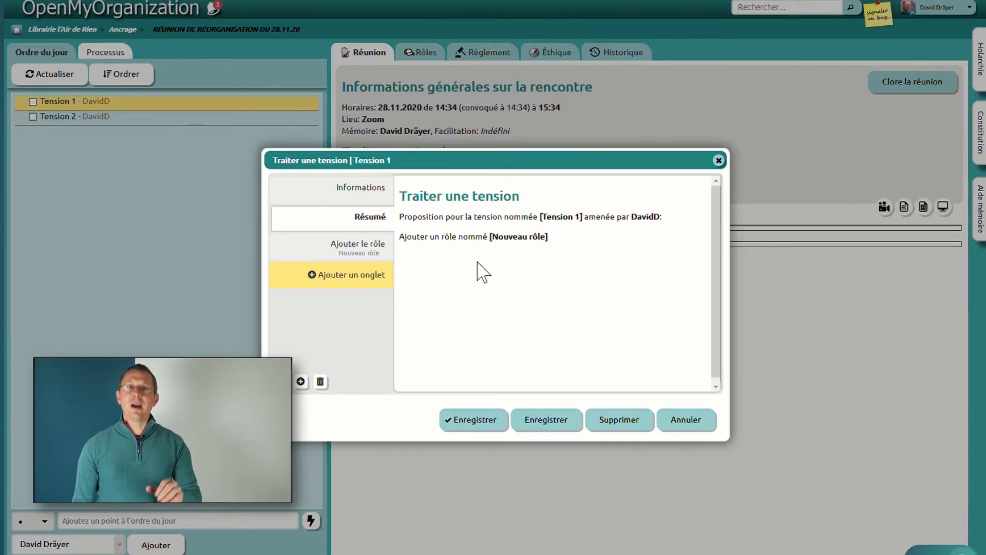
{"action": "left_click", "coordinate": [369, 252]}
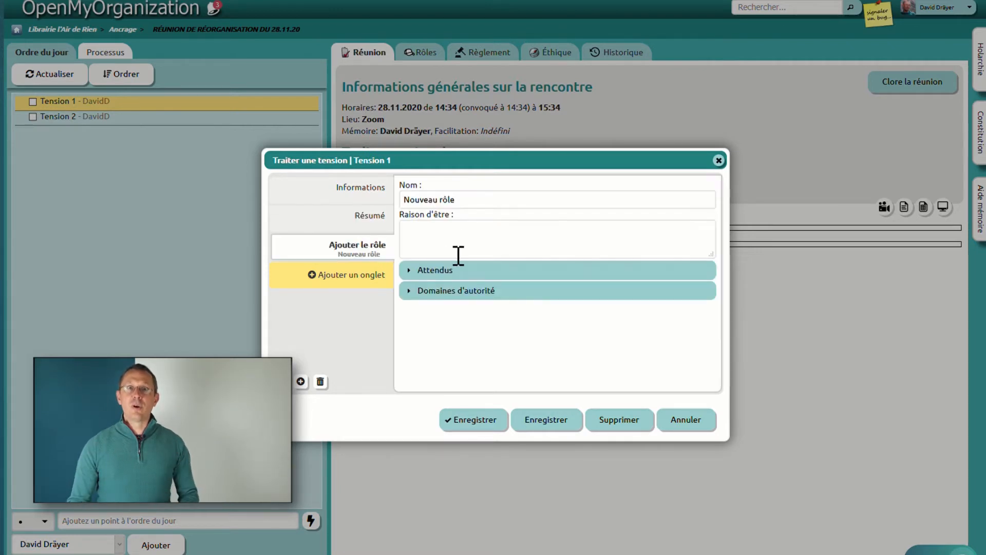
Step: Set the new role's purpose to "Raison d'être du rôle" and save the tension as processed
{"action": "left_click", "coordinate": [490, 240]}
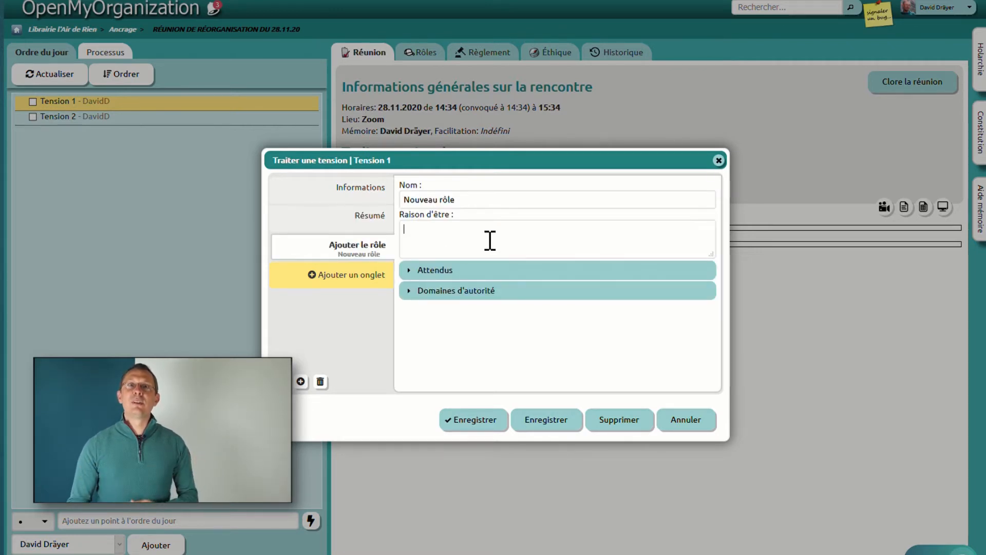
{"action": "type", "text": "Raison d'"}
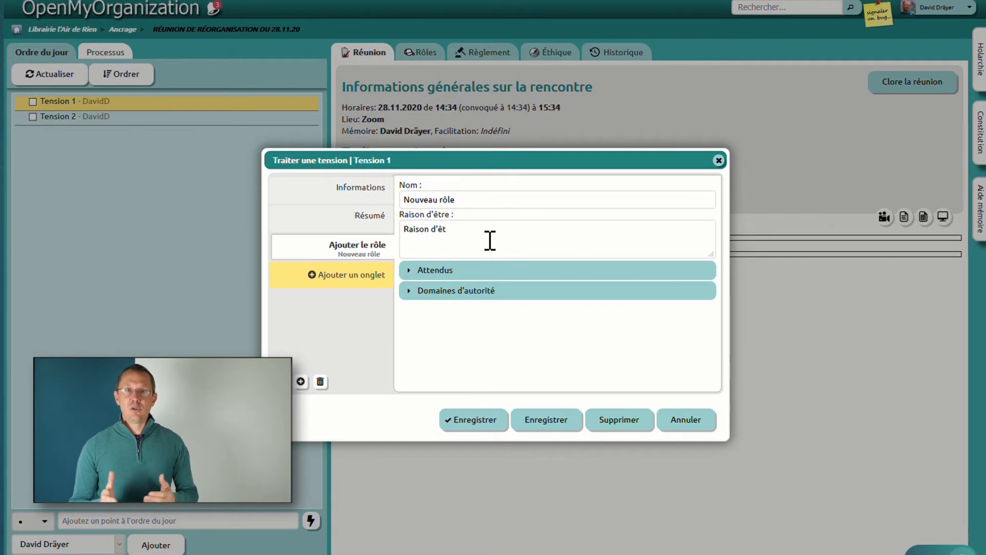
{"action": "type", "text": "être du rôle"}
{"action": "left_click", "coordinate": [372, 229]}
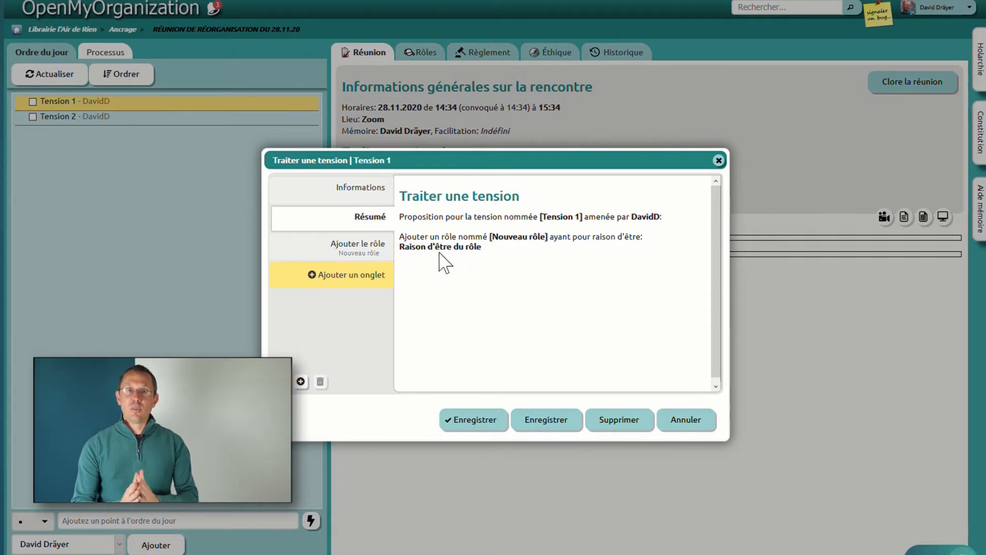
{"action": "left_click", "coordinate": [483, 422]}
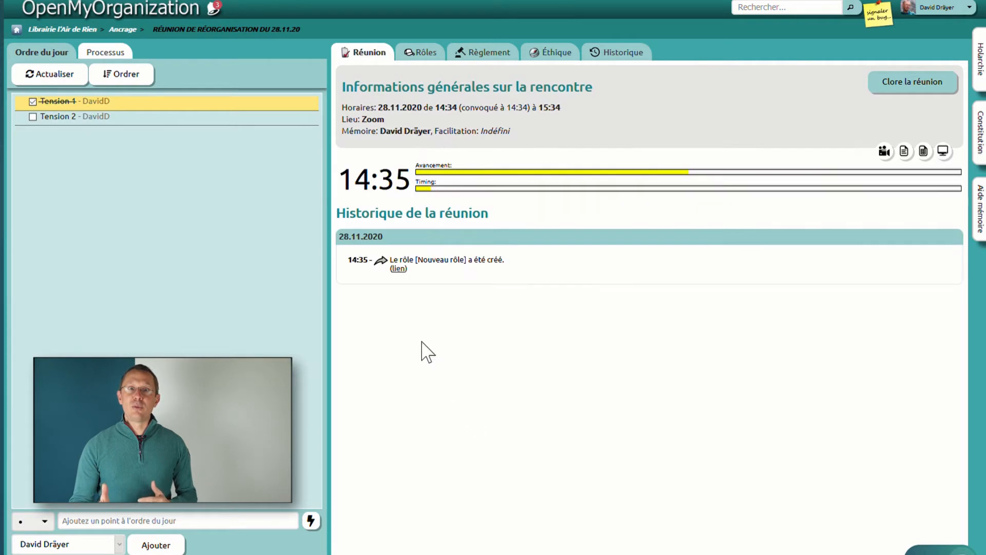
Step: Check the circle's role list for the new role, then close the meeting
{"action": "left_click", "coordinate": [434, 57]}
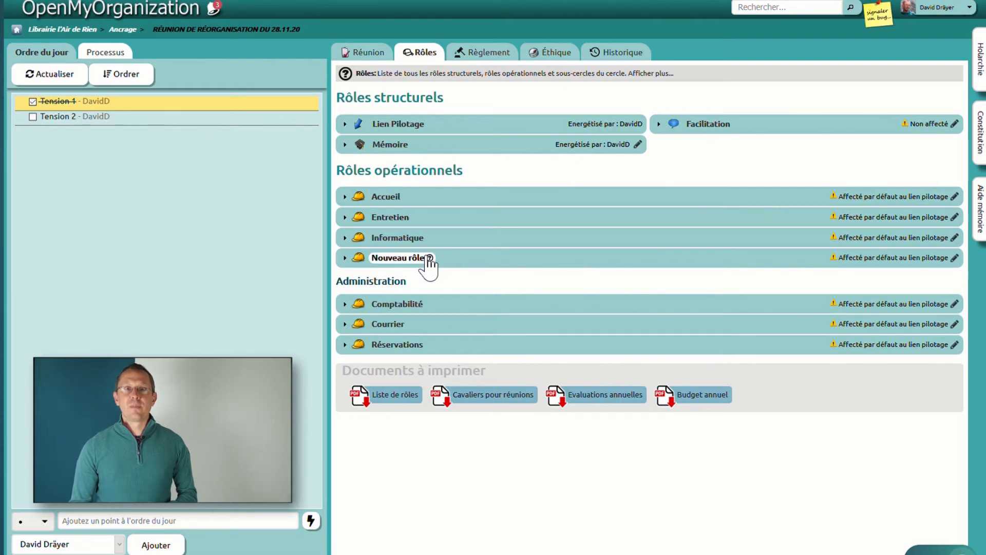
{"action": "left_click", "coordinate": [382, 52]}
{"action": "left_click", "coordinate": [895, 82]}
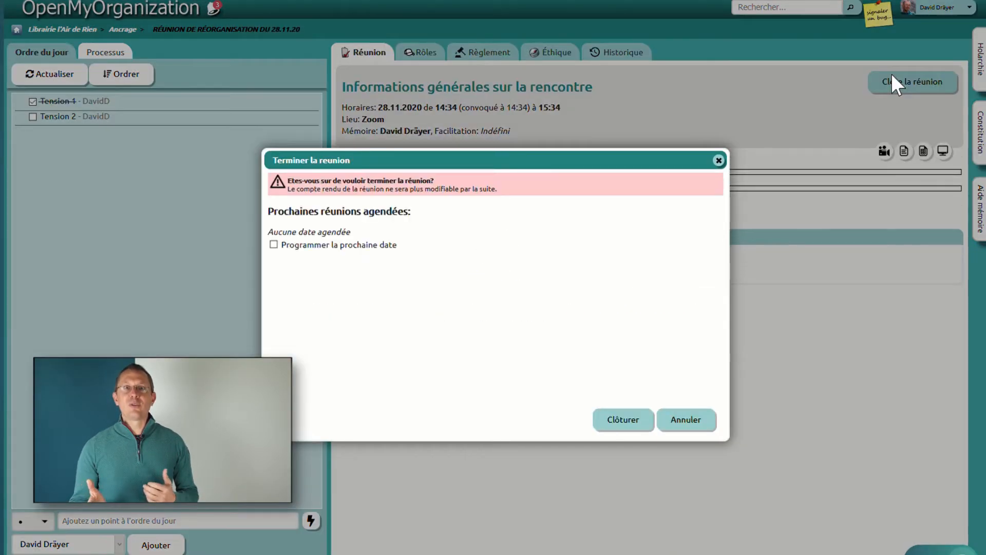
{"action": "left_click", "coordinate": [640, 419]}
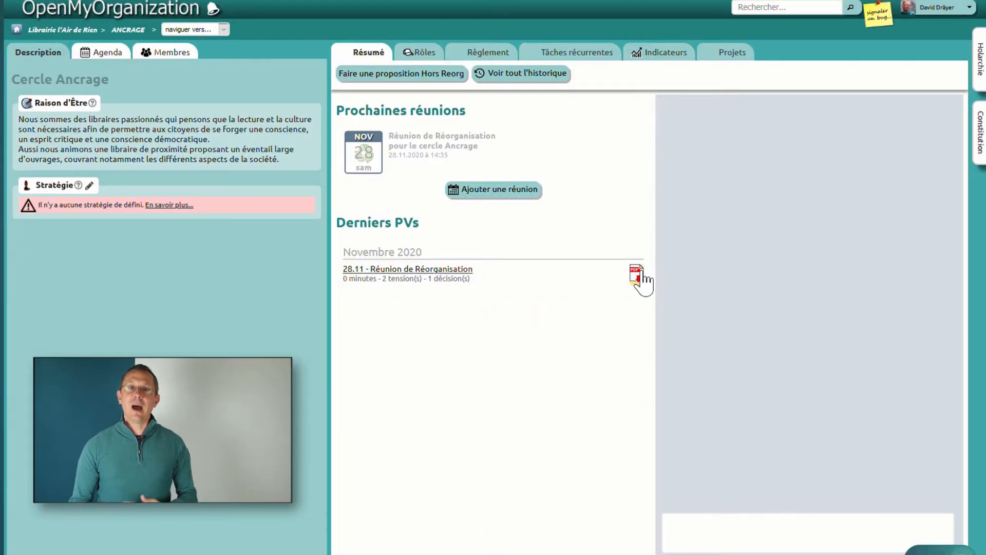
Step: Open the minutes PDF of the Réorganisation meeting
{"action": "left_click", "coordinate": [637, 274]}
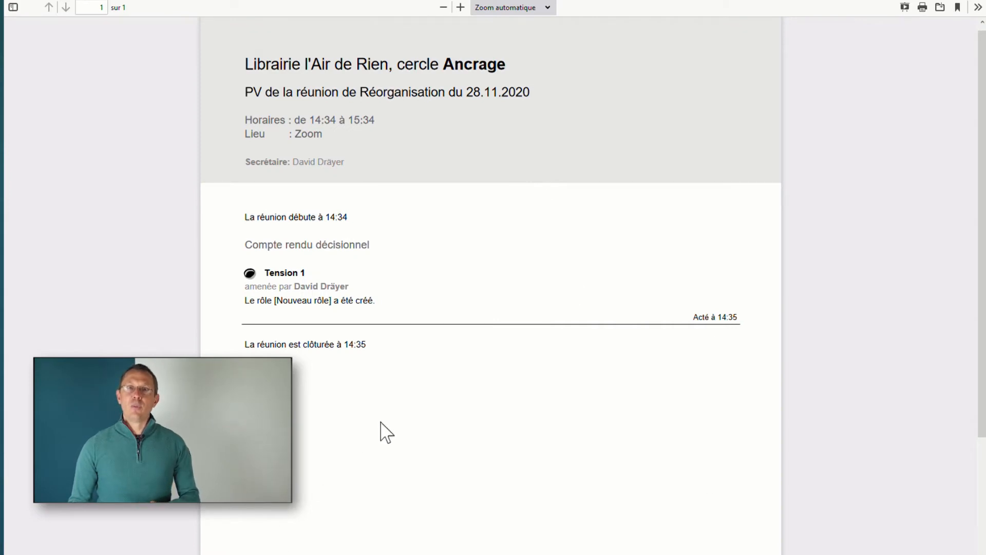
{"action": "mouse_move", "coordinate": [961, 7]}
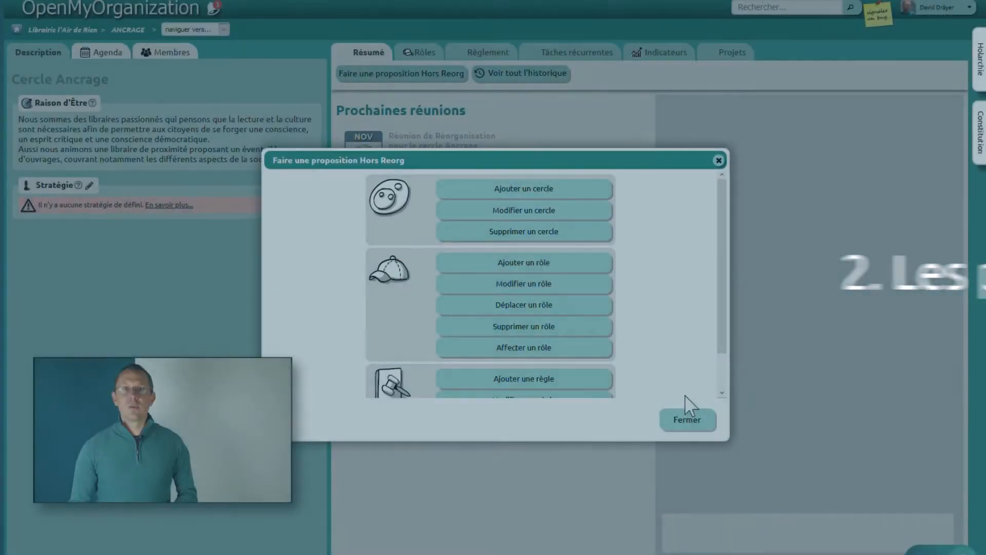
{"action": "left_click", "coordinate": [689, 417]}
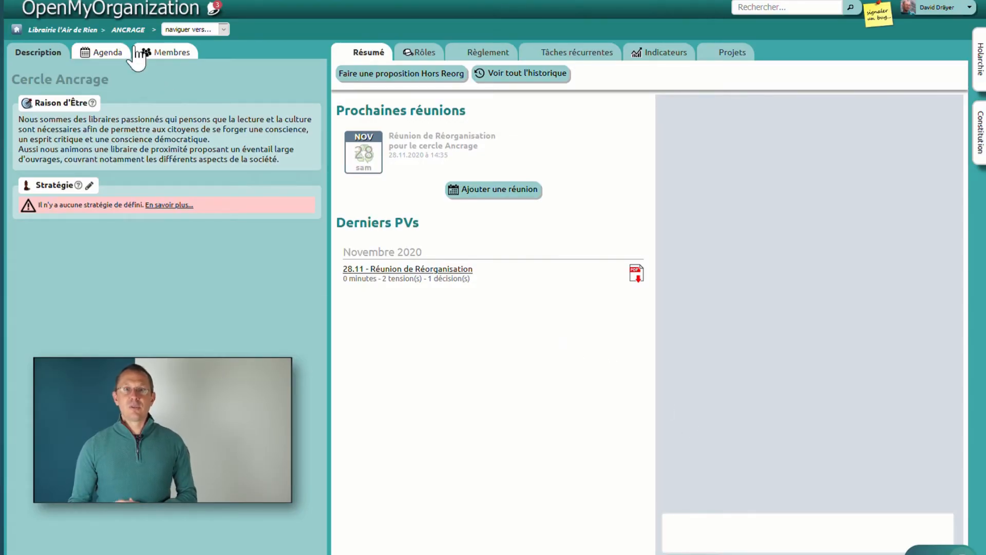
Step: Create a Hors Reorg proposal modifying Nouveau rôle, setting its purpose to "Raison d'être du rôle modifiée comme je le souhaite"
{"action": "left_click", "coordinate": [174, 57]}
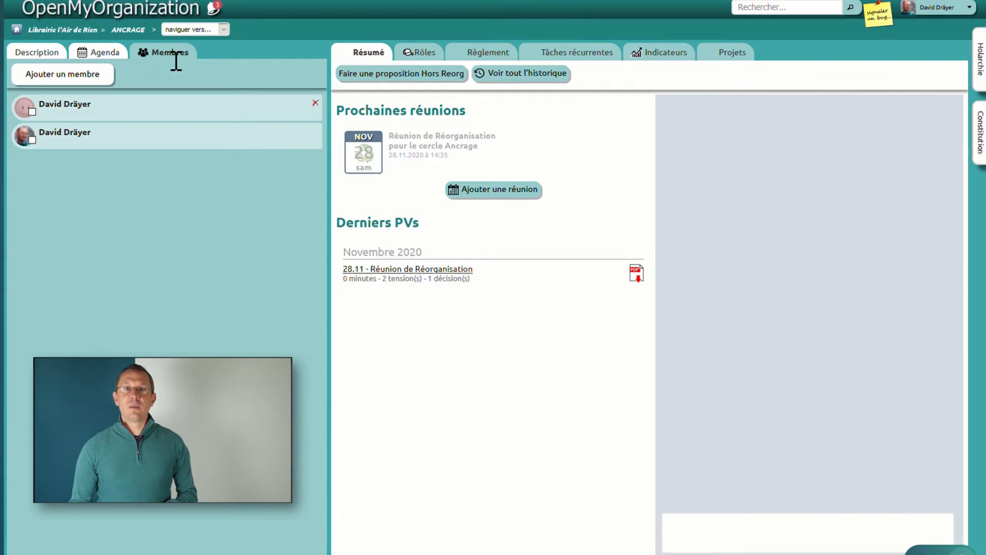
{"action": "left_click", "coordinate": [382, 77]}
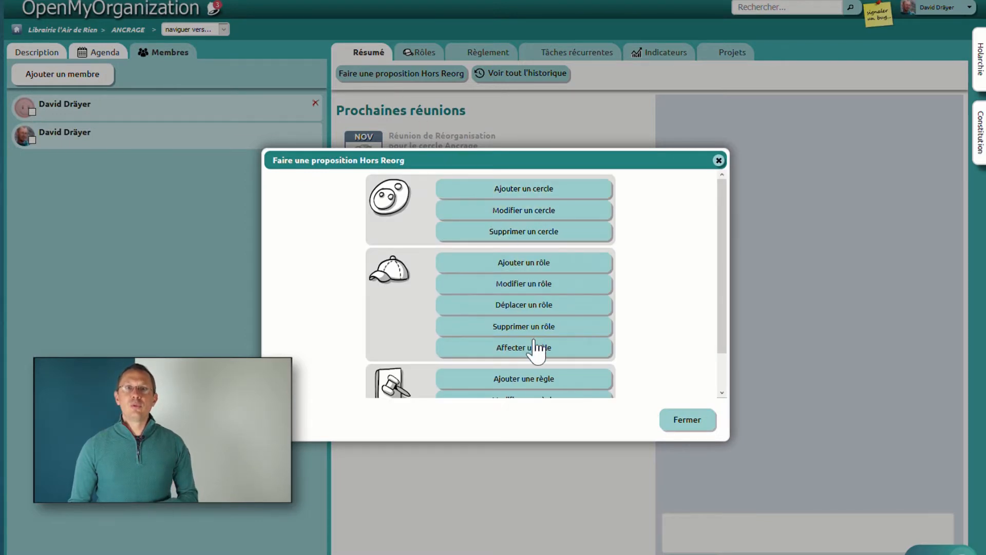
{"action": "left_click", "coordinate": [541, 286]}
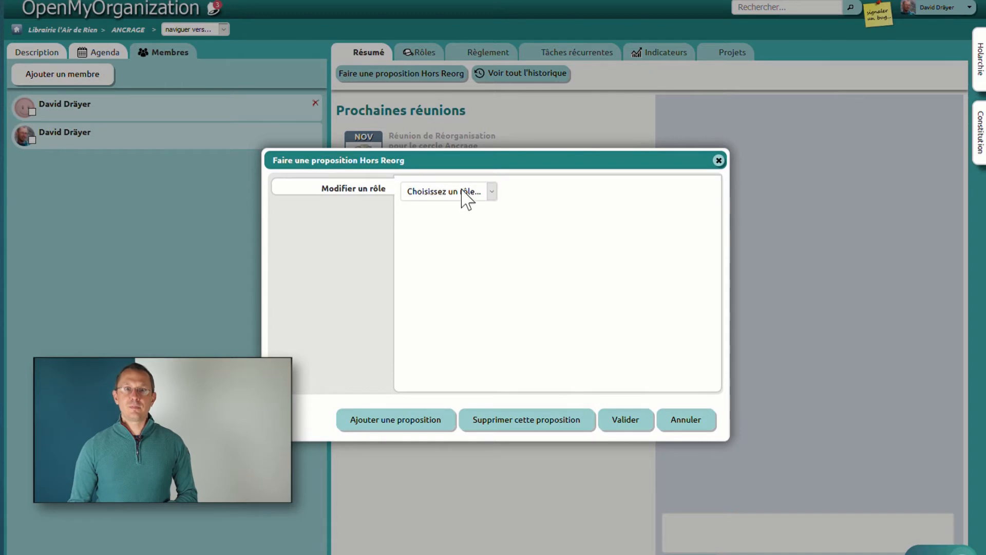
{"action": "left_click", "coordinate": [461, 191]}
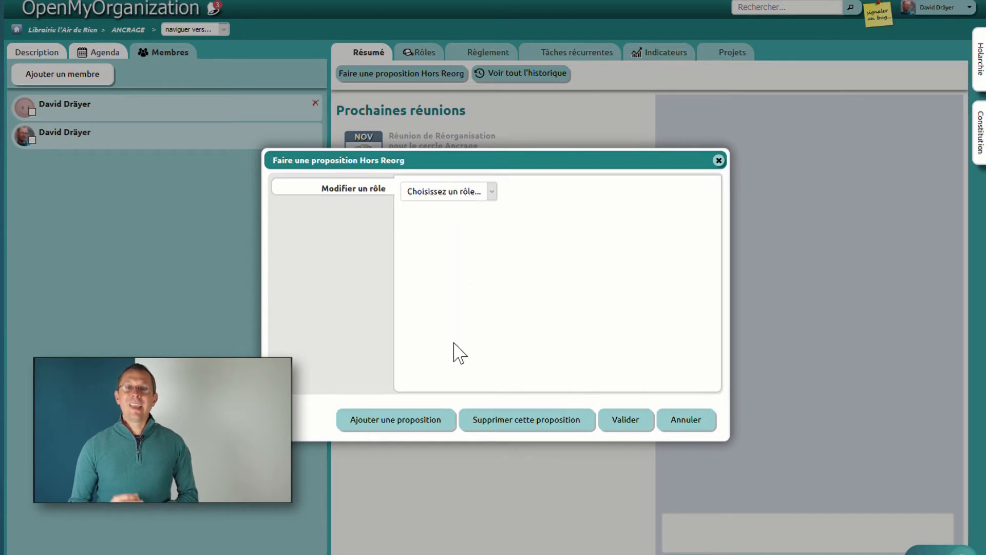
{"action": "left_click", "coordinate": [455, 343]}
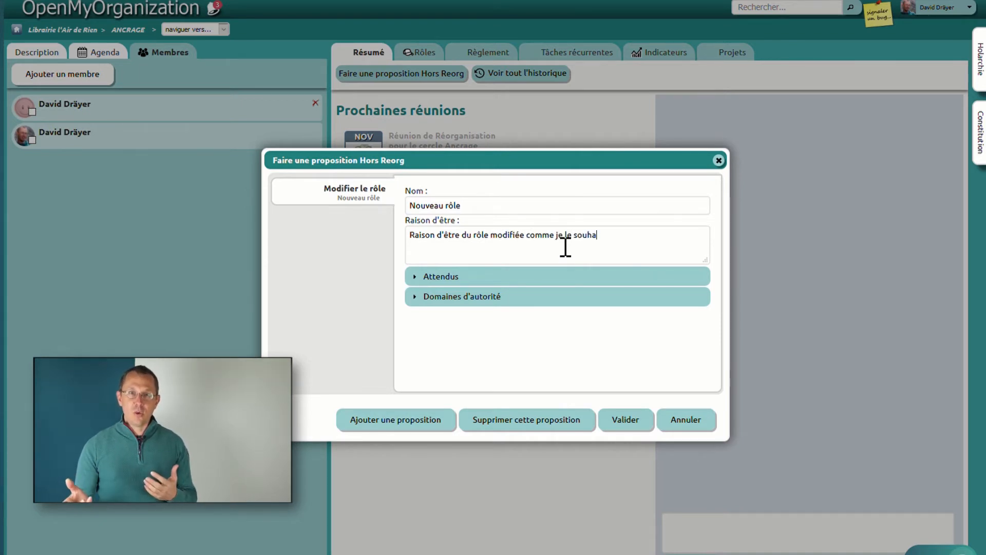
{"action": "type", "text": "ite"}
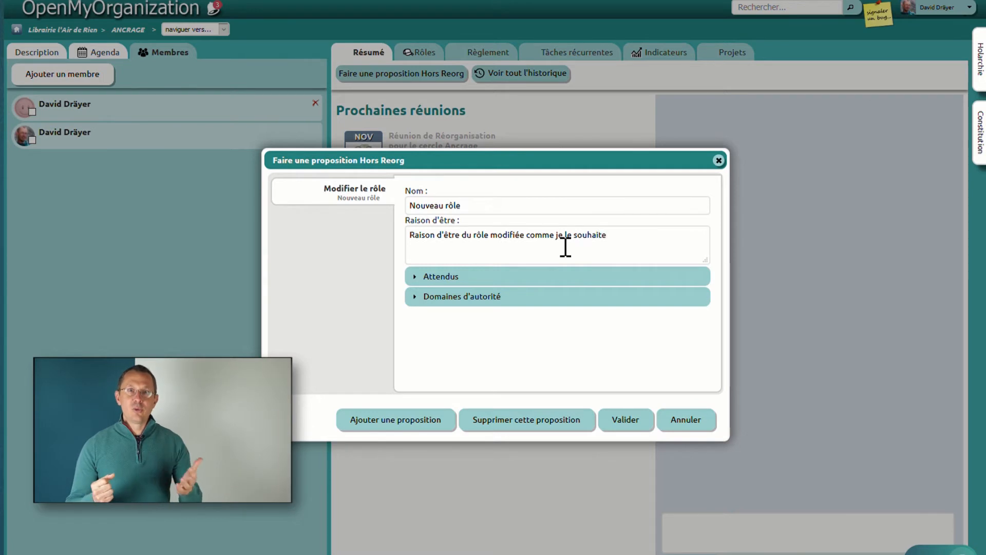
Step: Add the accountability "Fournir un rapport sur ses activités" to the role and submit the proposal
{"action": "left_click", "coordinate": [418, 278]}
{"action": "left_click", "coordinate": [462, 306]}
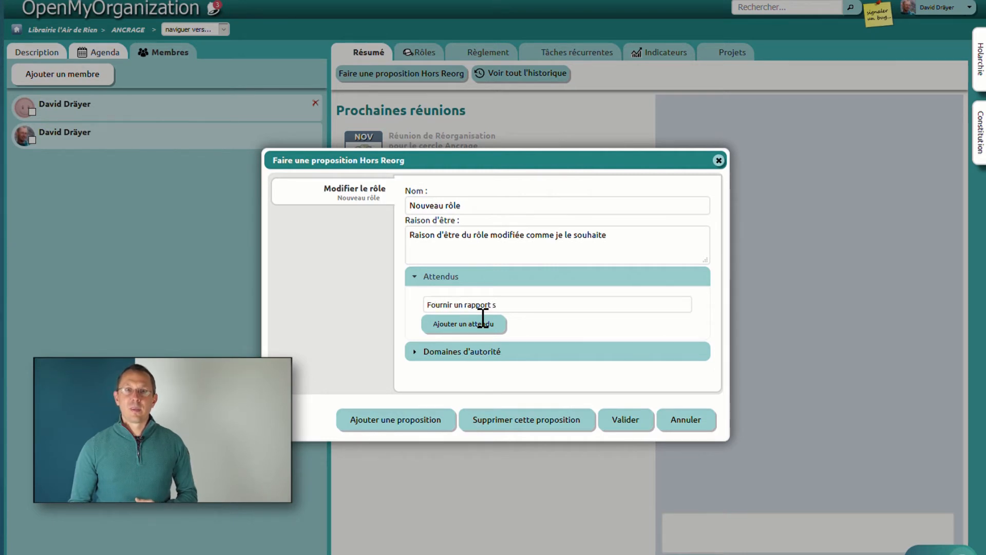
{"action": "type", "text": "ités"}
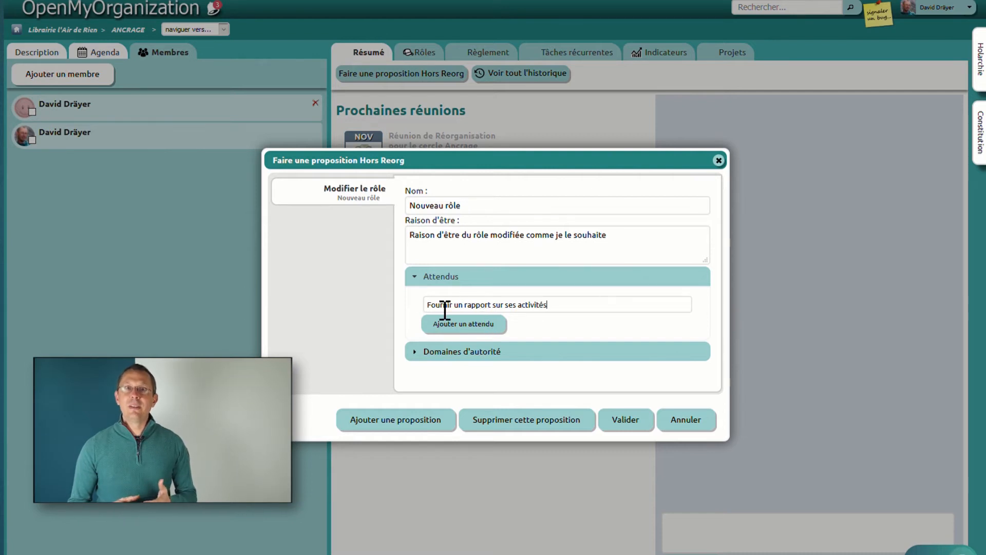
{"action": "left_click", "coordinate": [628, 420]}
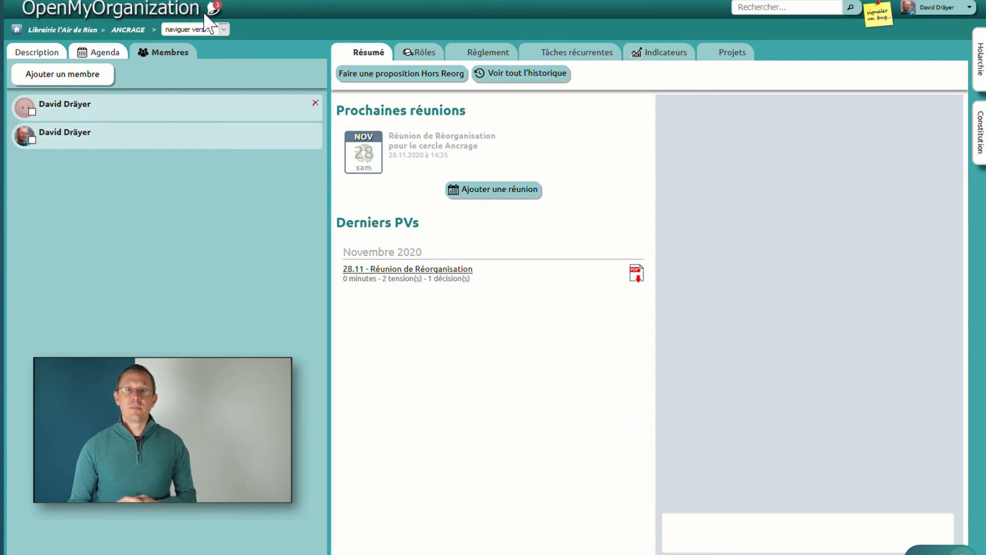
Step: Open the list of Hors Reorg proposals awaiting validation
{"action": "left_click", "coordinate": [383, 59]}
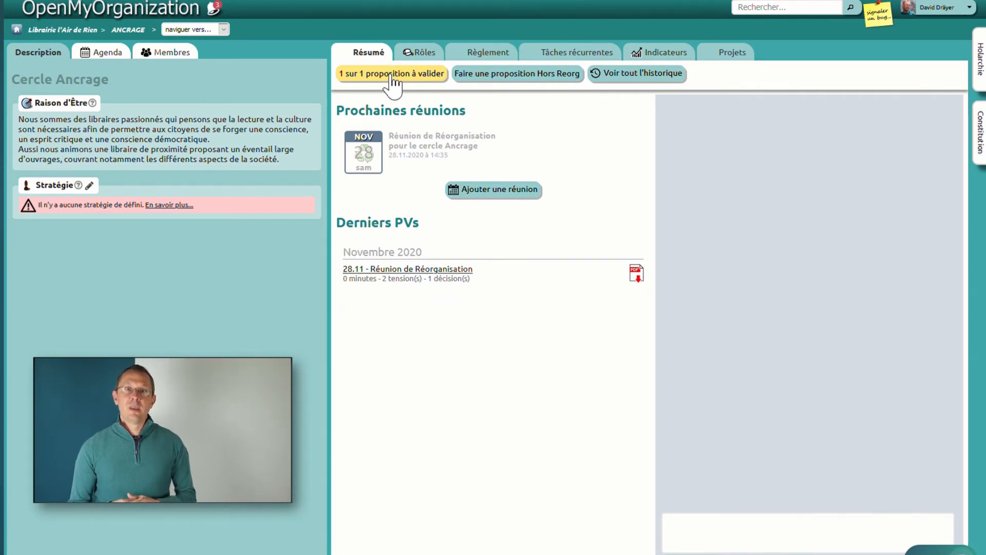
{"action": "left_click", "coordinate": [393, 77]}
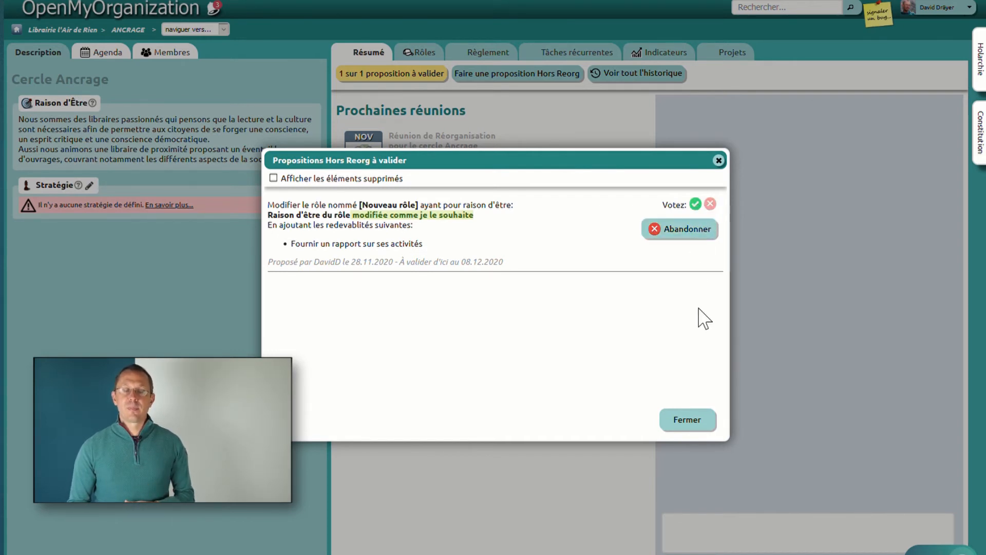
Step: Validate the pending Hors Reorg proposal that modifies Nouveau rôle
{"action": "left_click", "coordinate": [702, 421]}
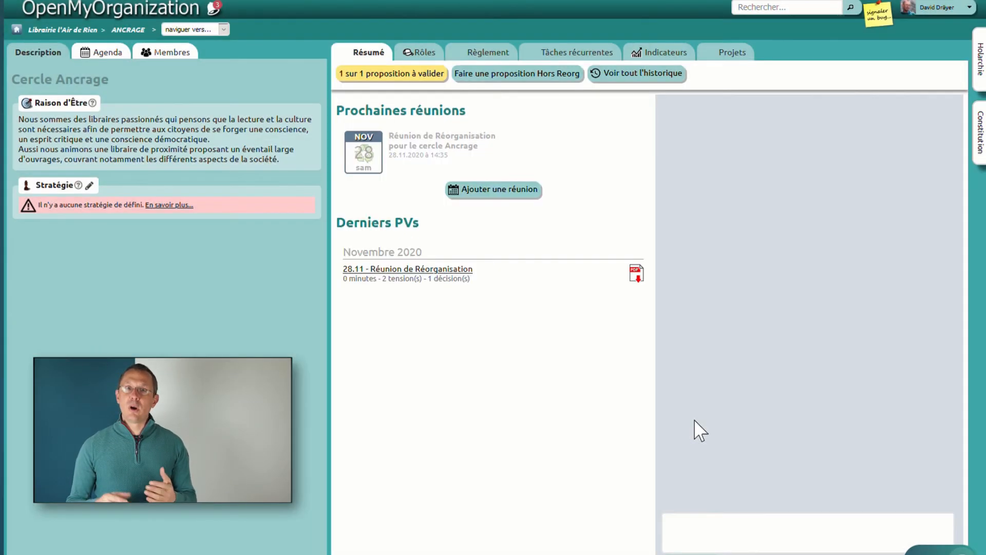
{"action": "left_click", "coordinate": [411, 74]}
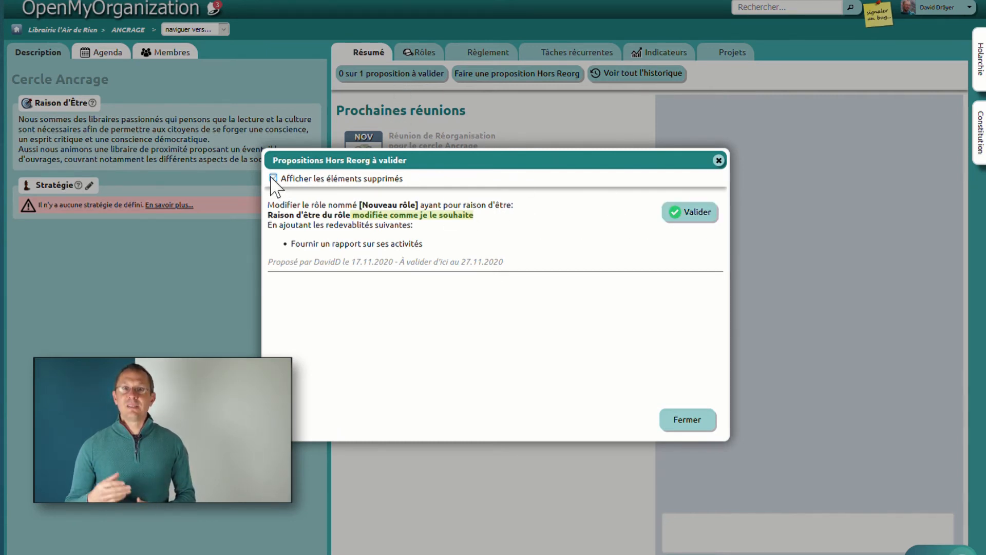
{"action": "left_click", "coordinate": [718, 221]}
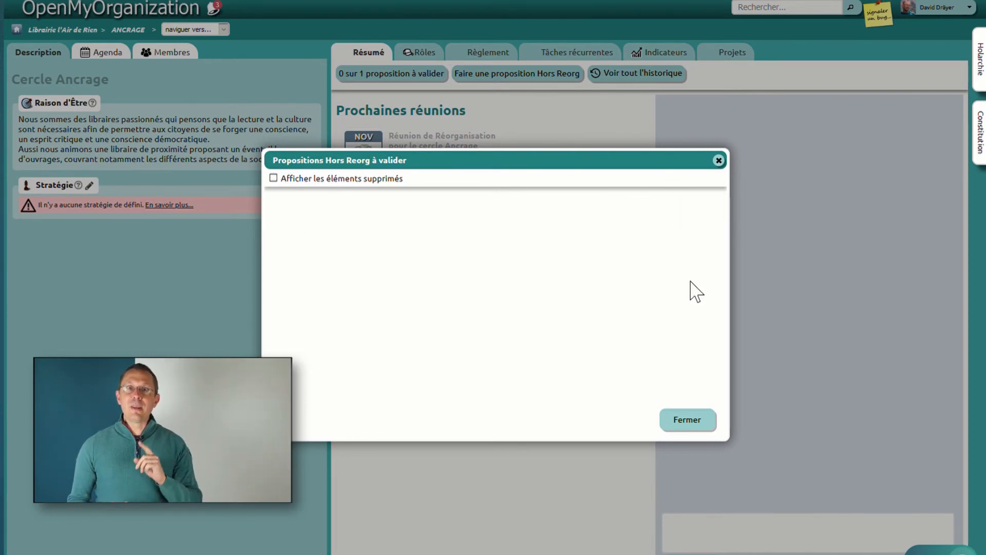
{"action": "left_click", "coordinate": [699, 427]}
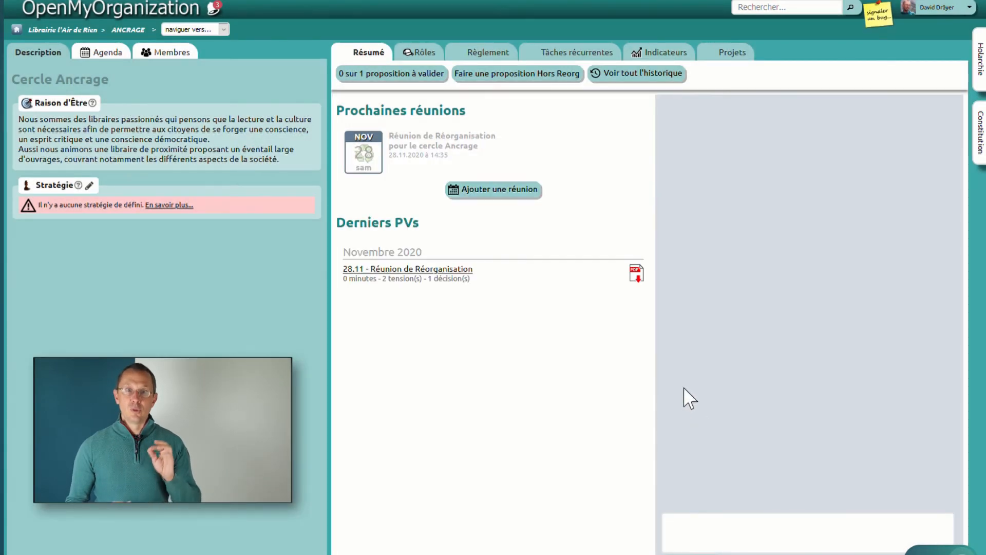
Step: Expand Nouveau rôle in the circle's roles list to review its purpose and accountabilities
{"action": "left_click", "coordinate": [430, 58]}
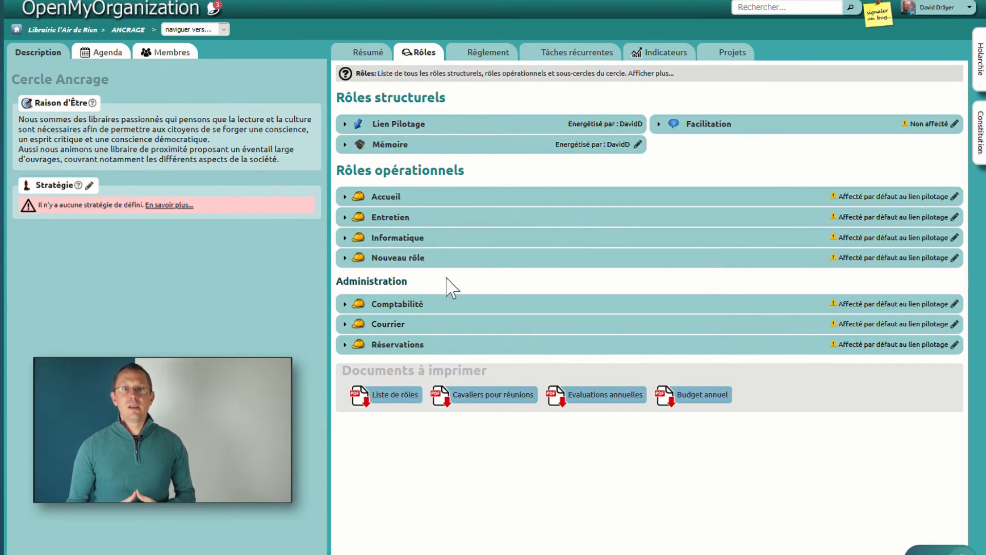
{"action": "left_click", "coordinate": [452, 258]}
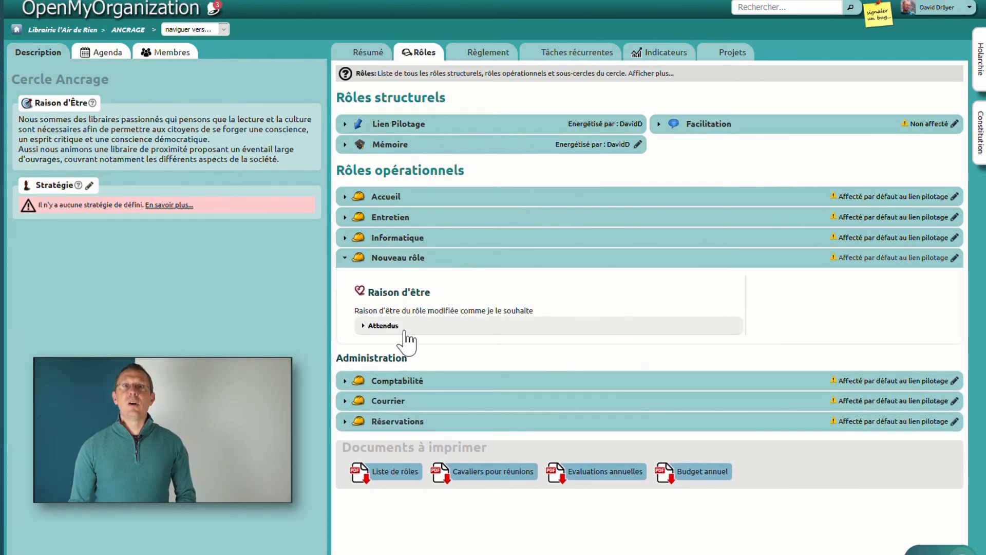
{"action": "left_click", "coordinate": [405, 331]}
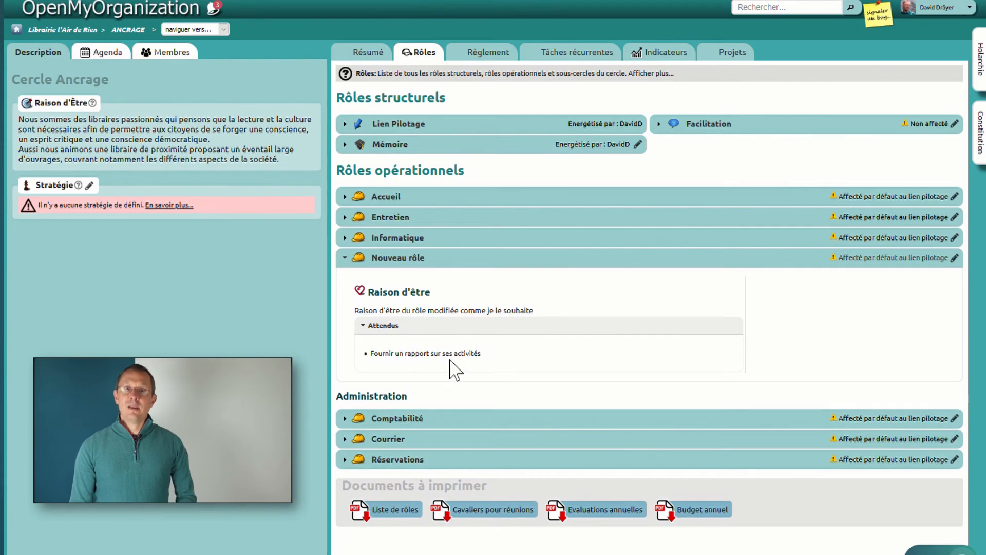